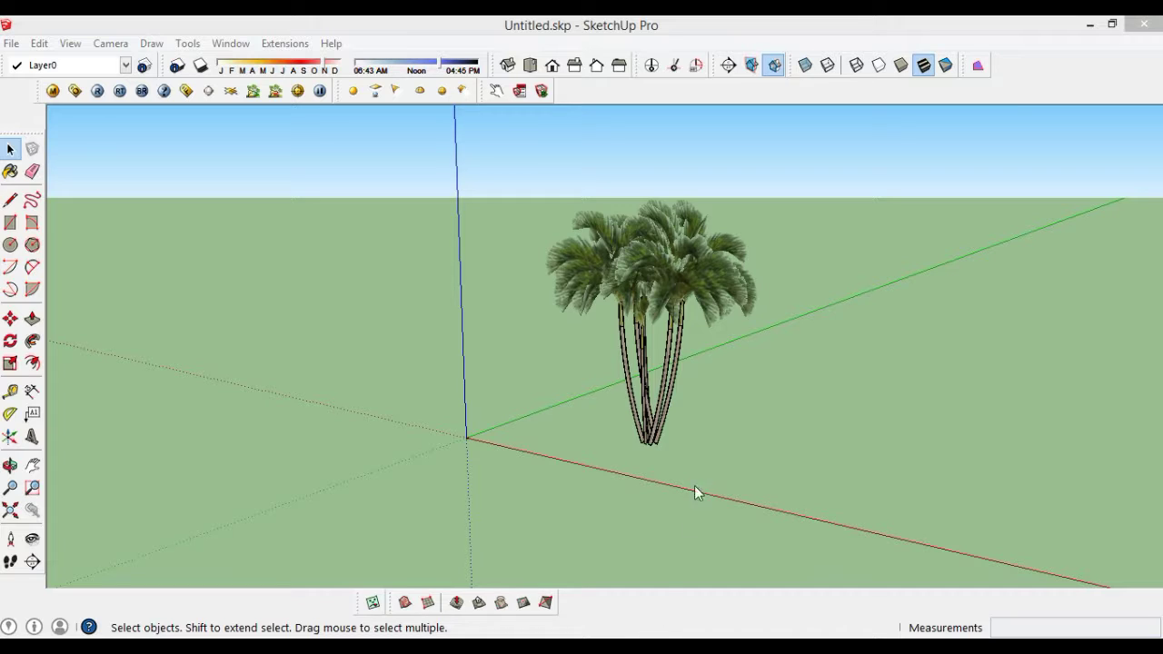
# Step: Select the palm tree cluster and zoom in close on it
pyautogui.moveTo(718, 400); pyautogui.dragTo(588, 293, button='middle')
pyautogui.click(589, 293)
pyautogui.scroll(2, 590, 289)
pyautogui.scroll(2, 592, 287)
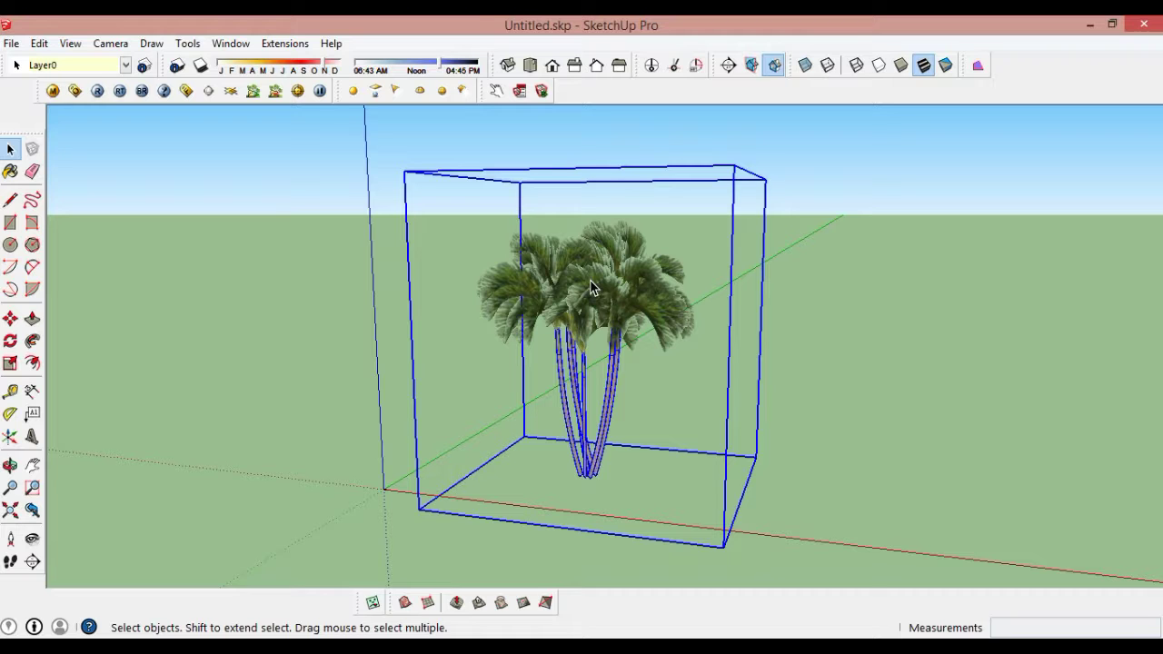
pyautogui.scroll(2, 589, 288)
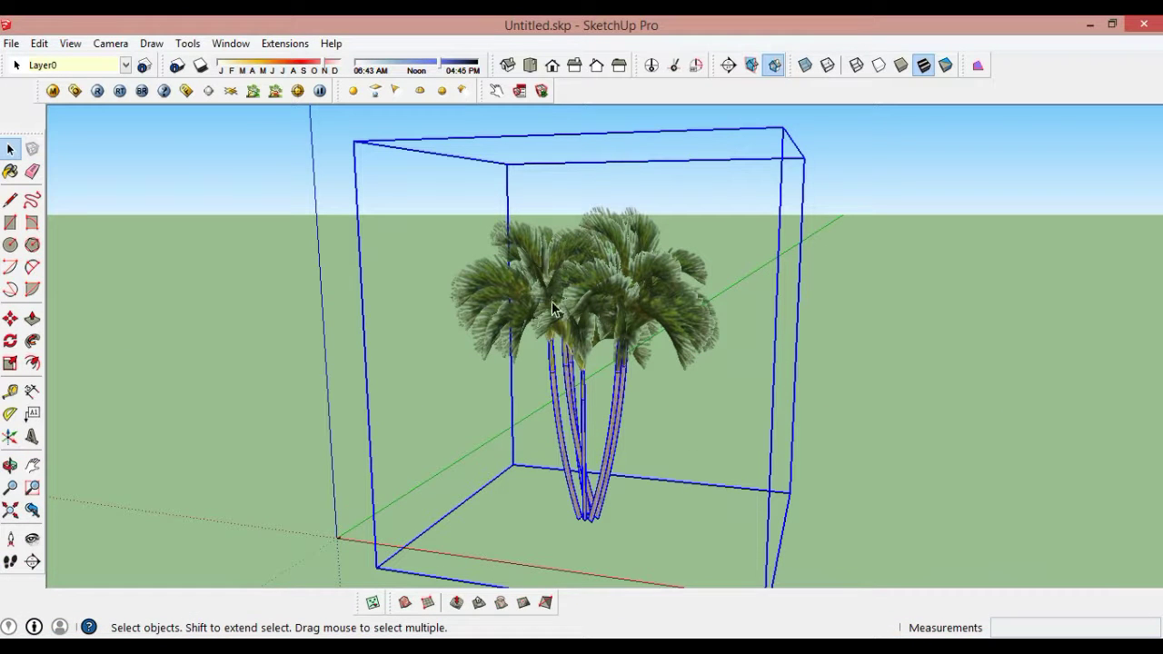
# Step: Export the palm tree as arvore.vrmesh, keeping 'Automatically create proxies' enabled
pyautogui.click(252, 92)
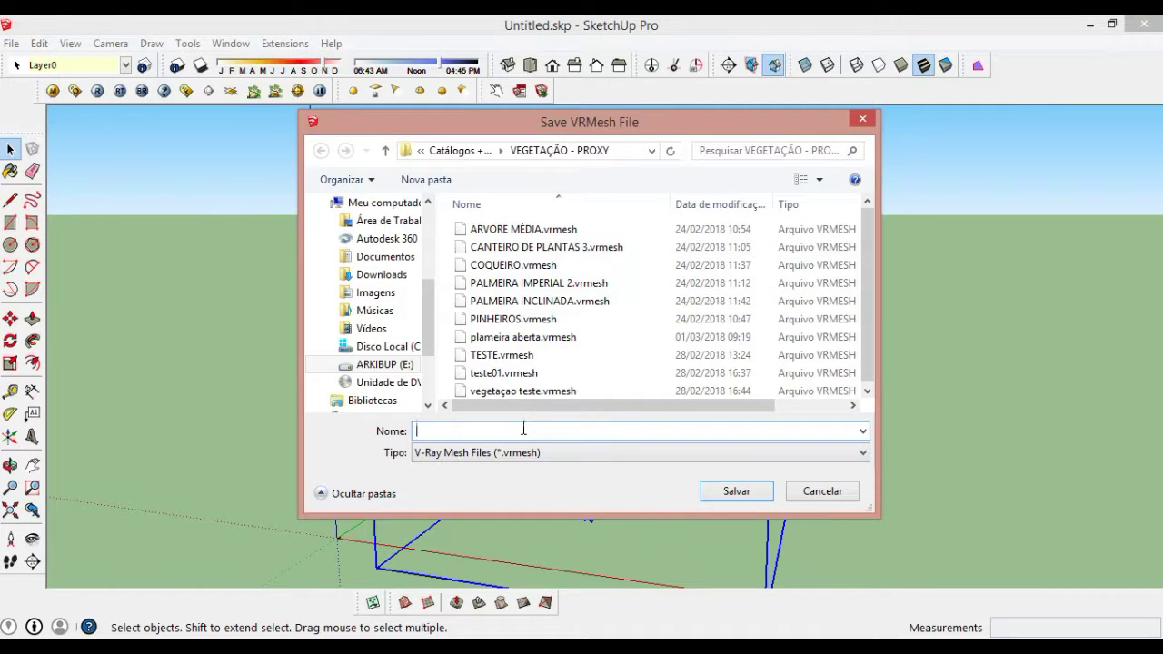
pyautogui.write('arvore')
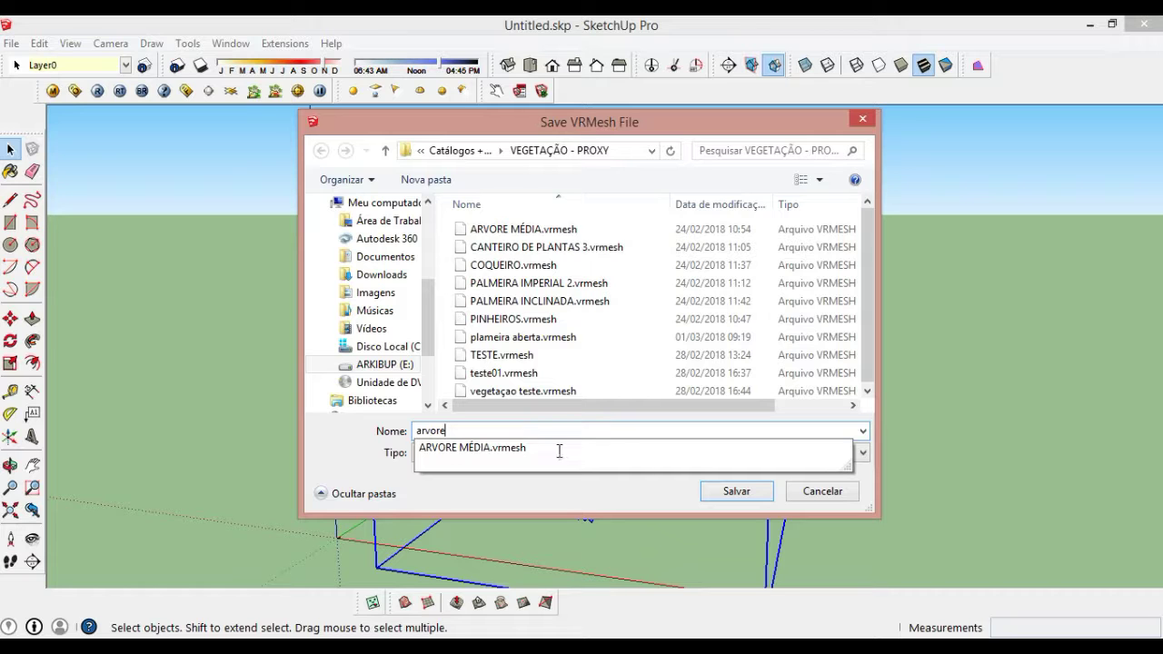
pyautogui.click(736, 491)
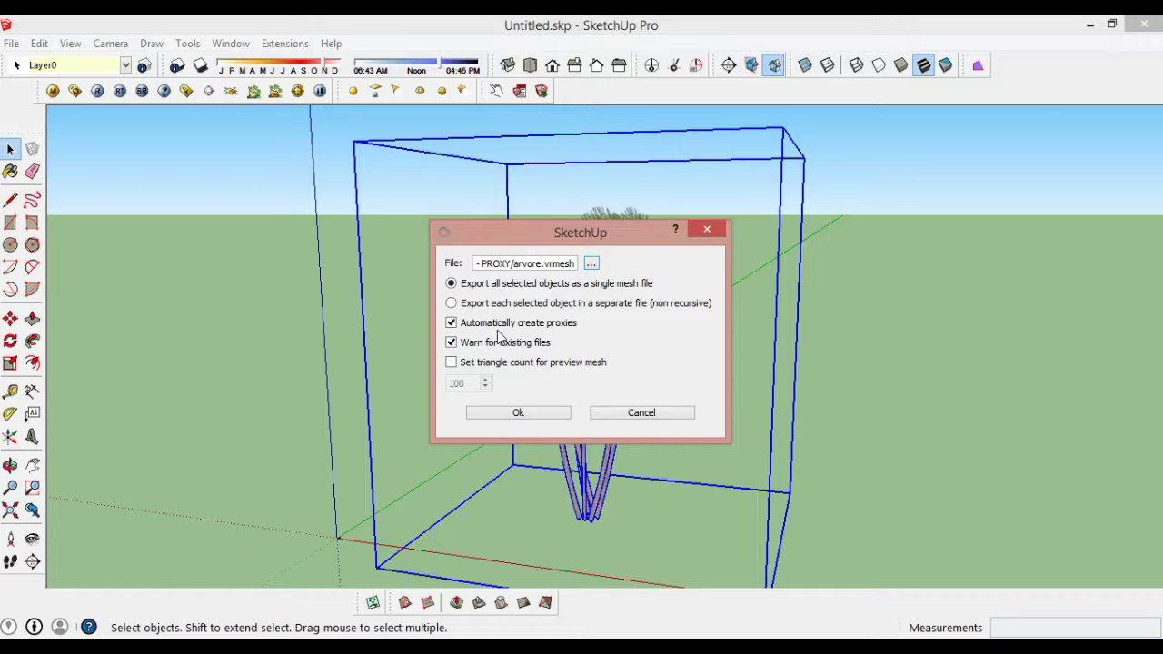
pyautogui.click(519, 414)
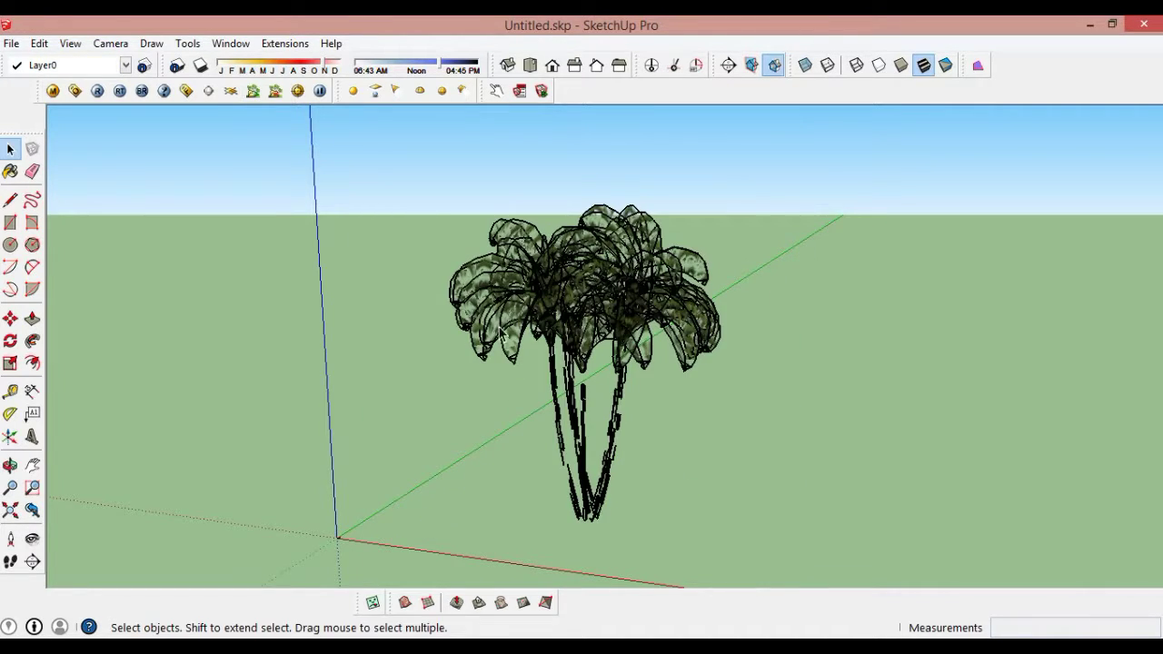
# Step: Frame a low, close view of the palm tree proxy with sky behind it
pyautogui.scroll(2, 592, 271)
pyautogui.scroll(2, 600, 281)
pyautogui.moveTo(600, 282)
pyautogui.mouseDown(button='middle')
pyautogui.moveTo(621, 350)
pyautogui.moveTo(471, 328)
pyautogui.mouseUp(button='middle')
pyautogui.scroll(-3, 471, 328)
pyautogui.scroll(-3, 439, 245)
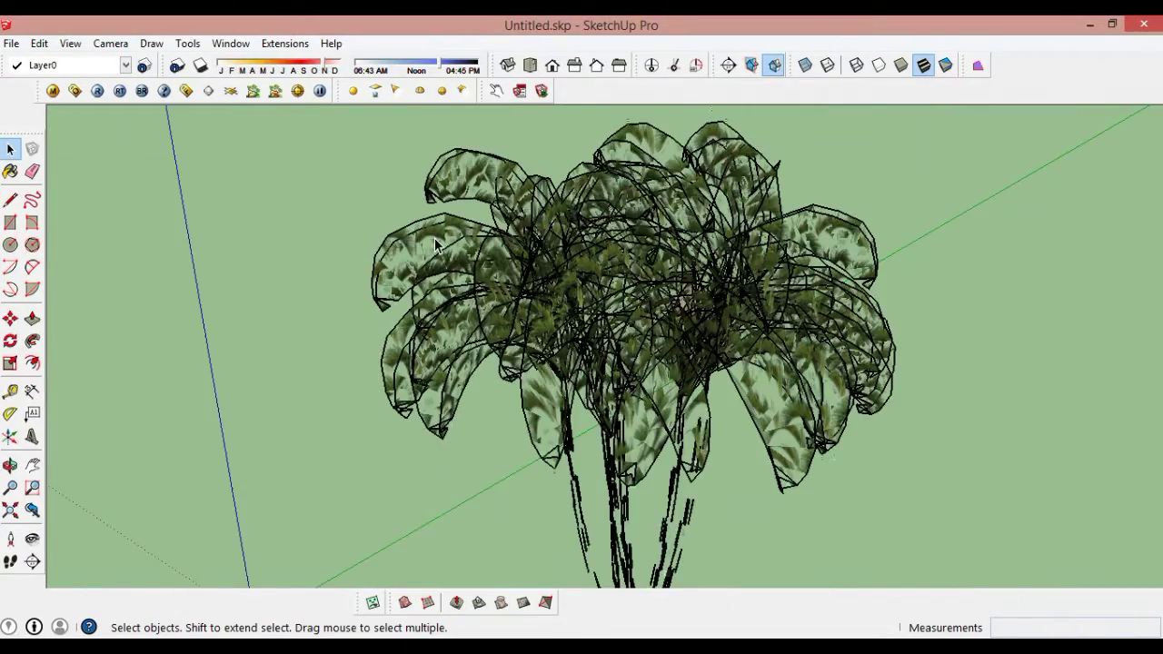
pyautogui.scroll(-2, 487, 243)
pyautogui.scroll(-2, 500, 249)
pyautogui.moveTo(500, 249); pyautogui.dragTo(536, 231, button='middle')
pyautogui.scroll(3, 544, 228)
pyautogui.scroll(2, 545, 228)
pyautogui.scroll(2, 544, 228)
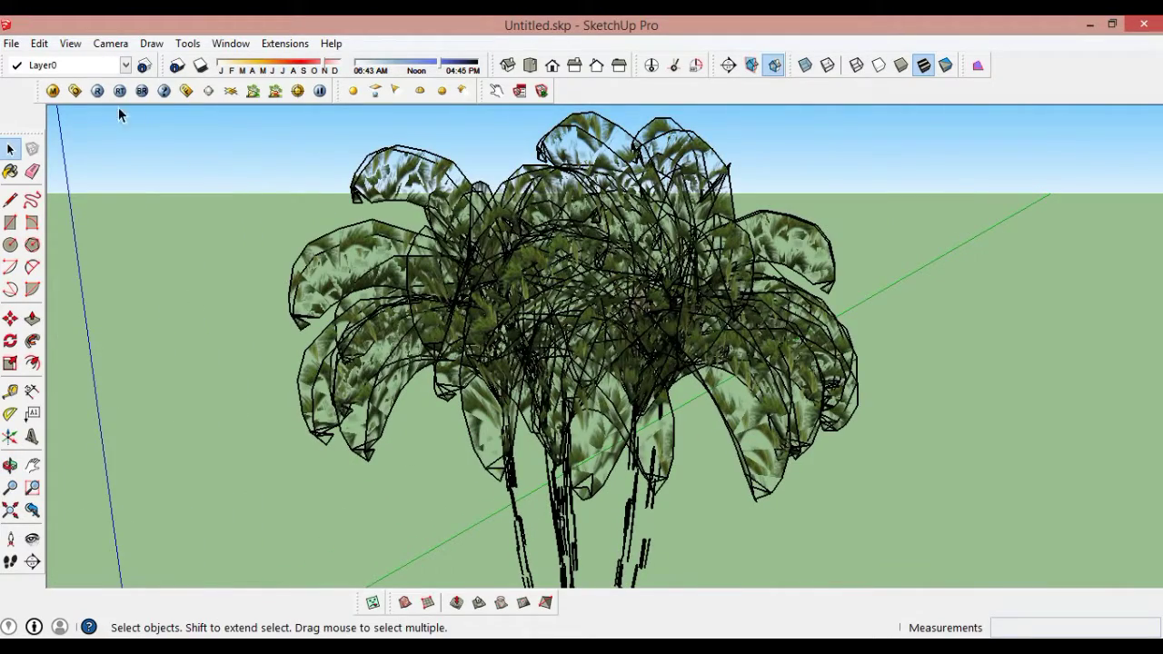
# Step: Render the view with V-Ray, inspect the result, and close the progress window
pyautogui.click(97, 92)
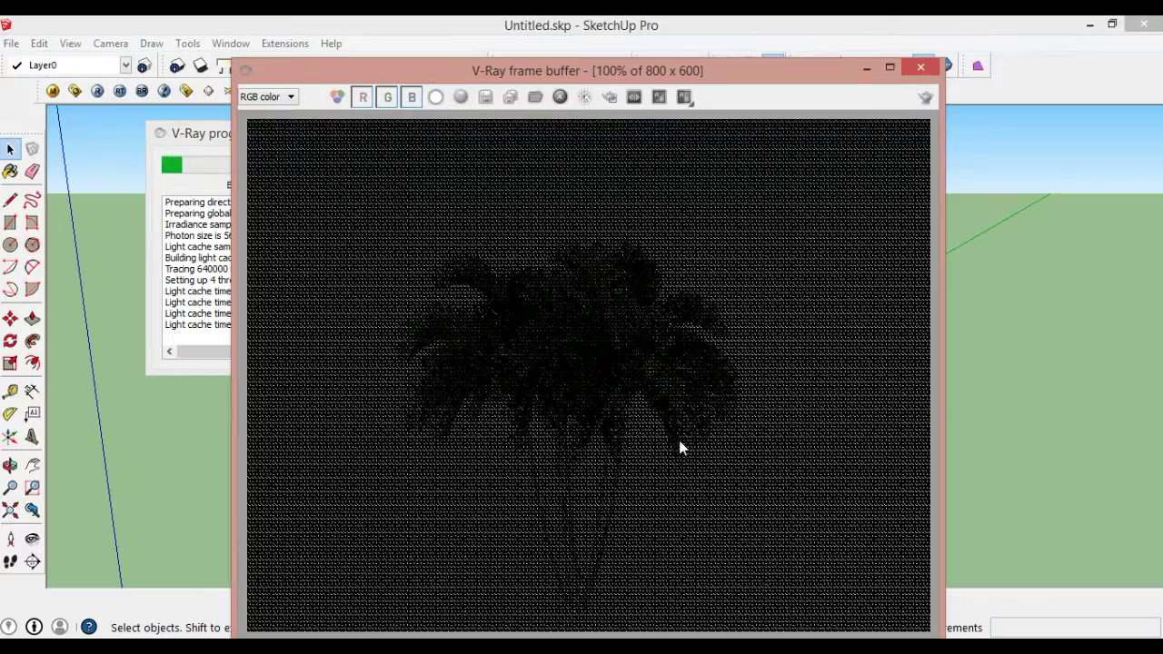
pyautogui.scroll(1, 592, 402)
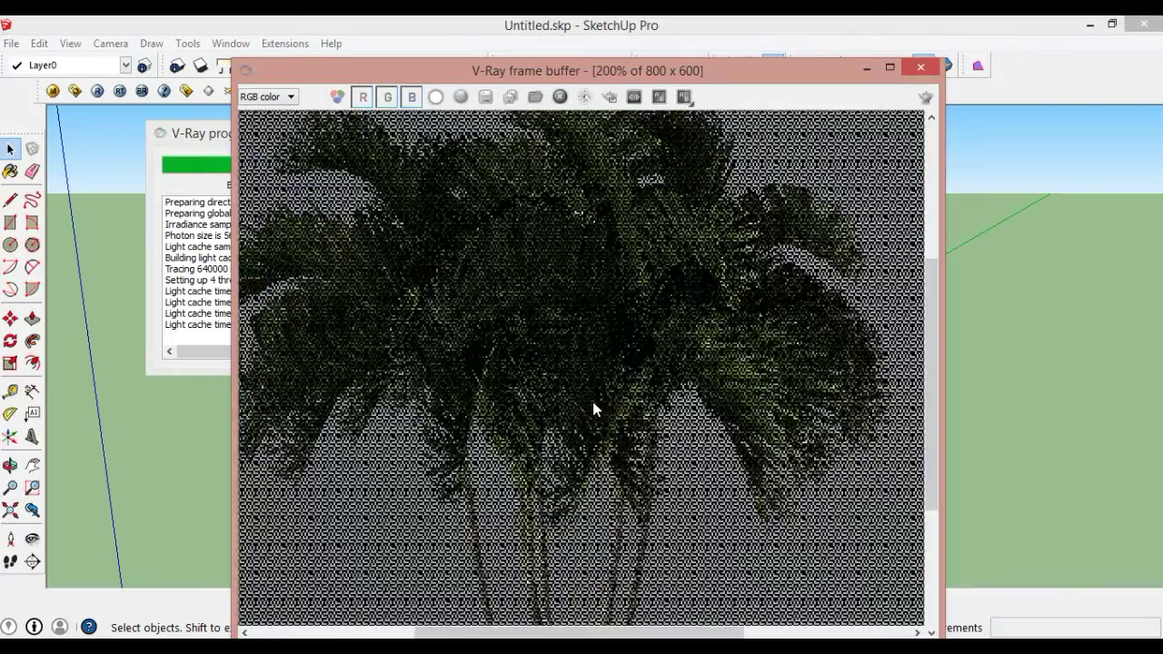
pyautogui.scroll(-1, 593, 402)
pyautogui.scroll(1, 549, 369)
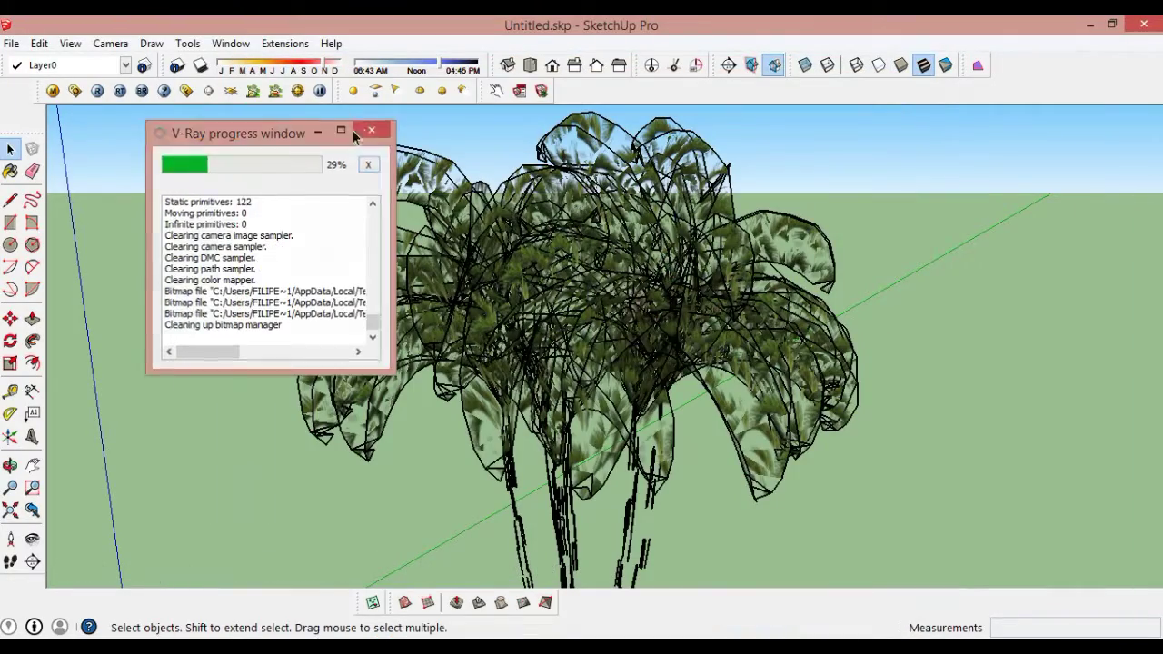
pyautogui.click(355, 130)
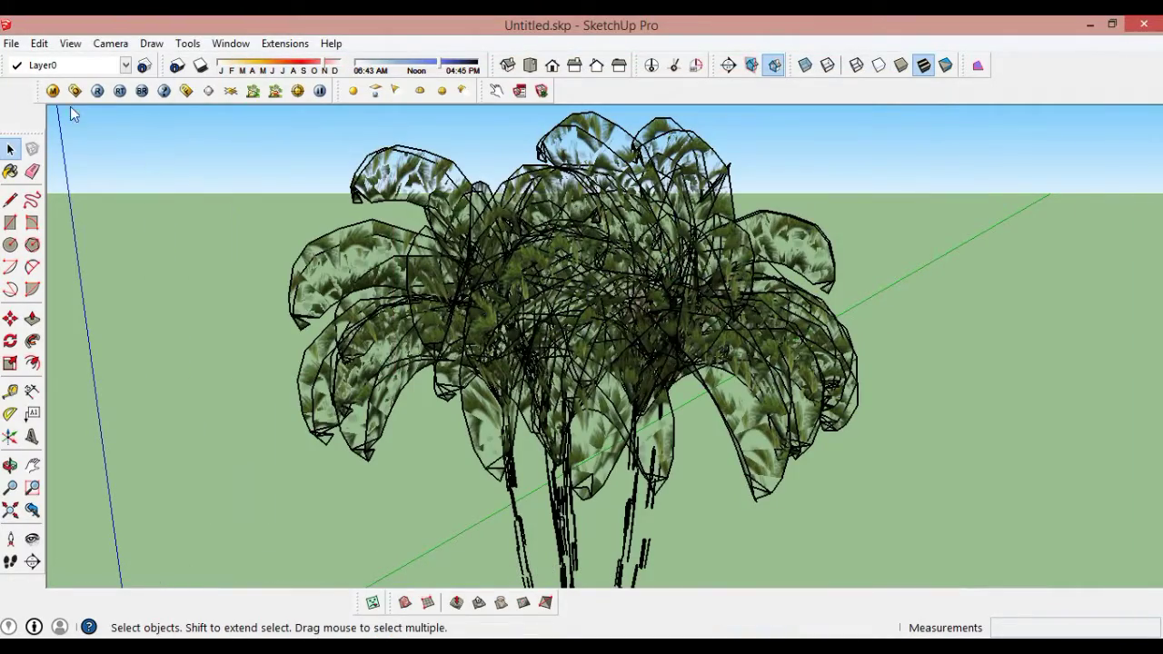
# Step: Pack the V-Ray proxy material into 'V-Ray proxy - arvore.zip' from the material editor
pyautogui.click(52, 91)
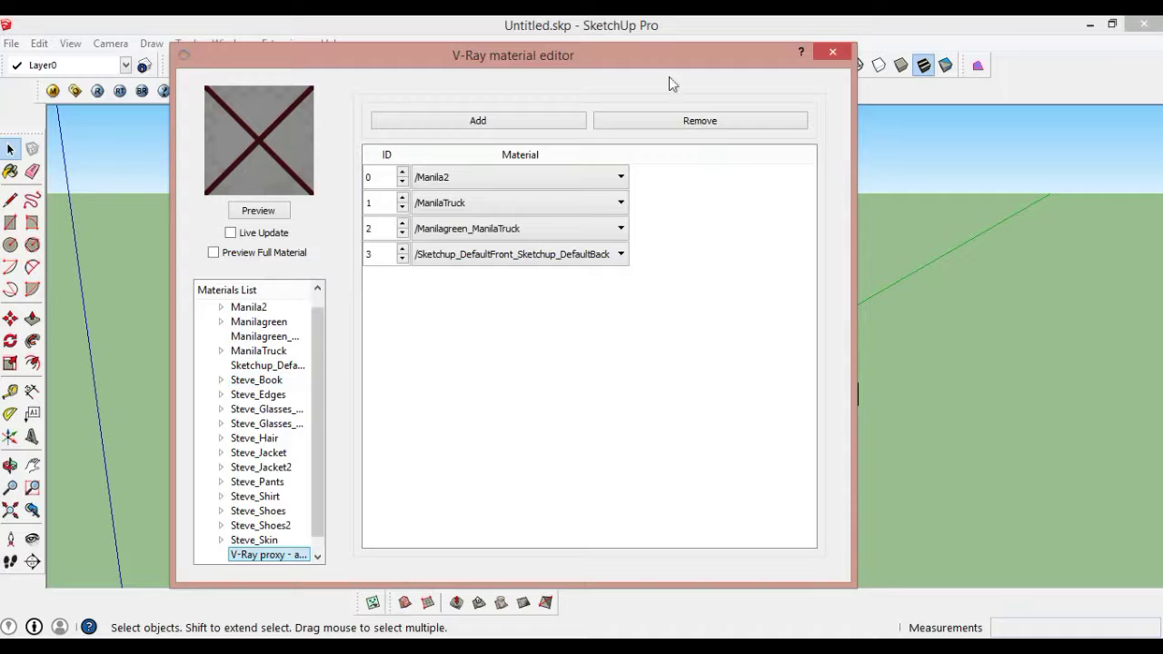
pyautogui.scroll(-1, 319, 518)
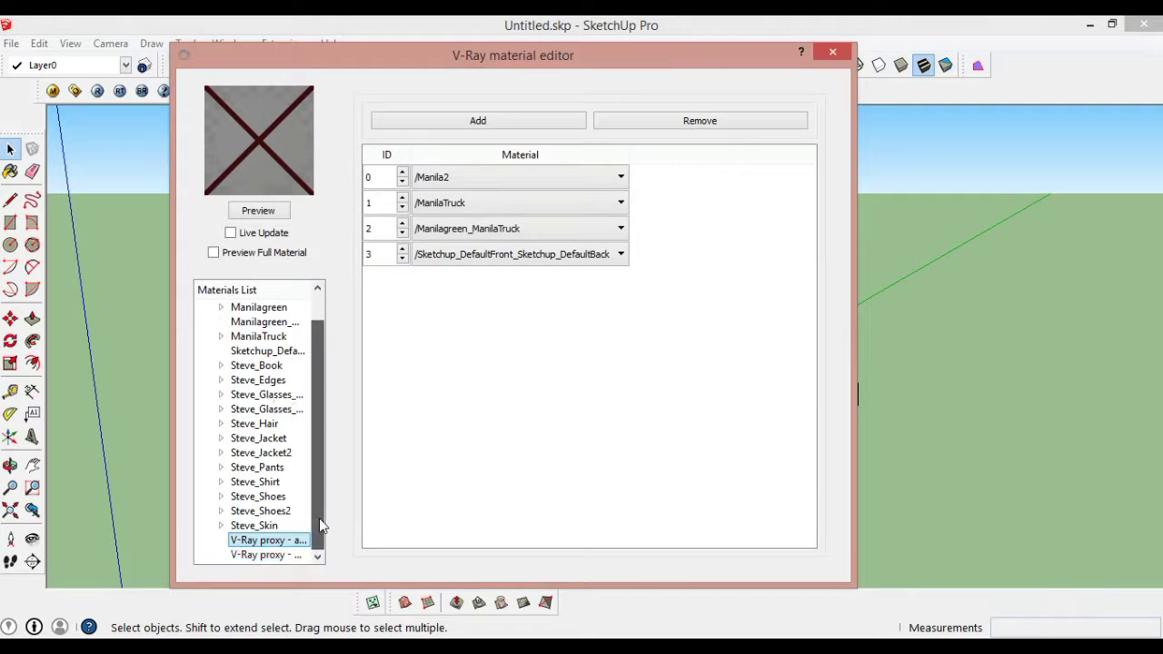
pyautogui.rightClick(251, 544)
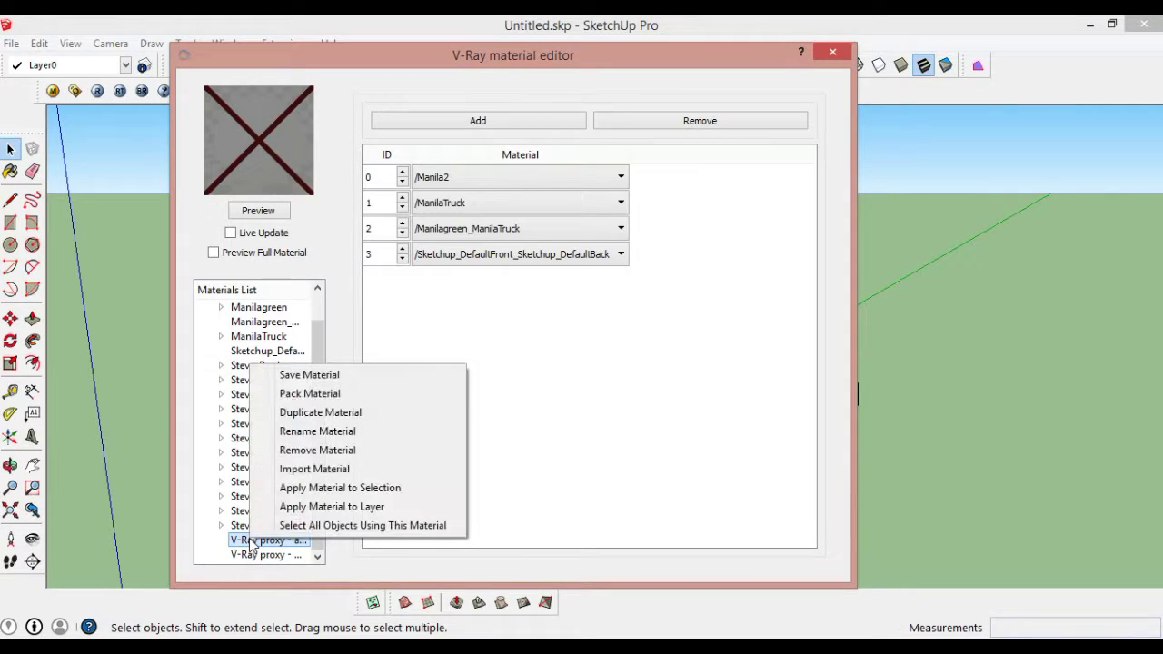
pyautogui.click(380, 392)
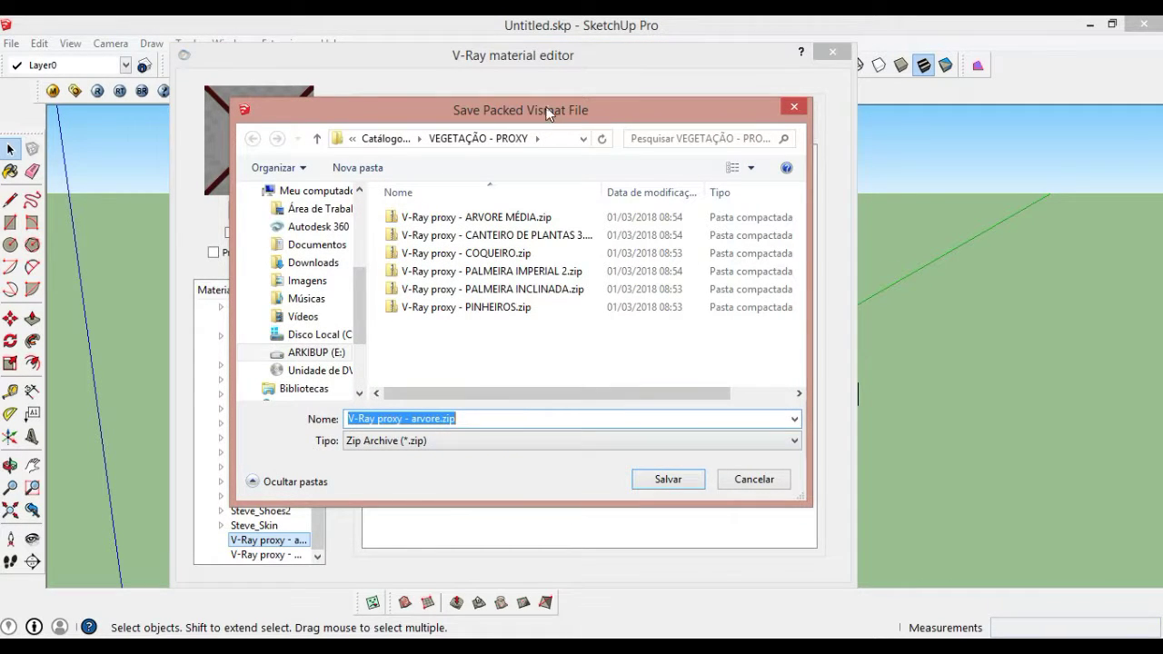
pyautogui.moveTo(574, 124); pyautogui.dragTo(574, 102)
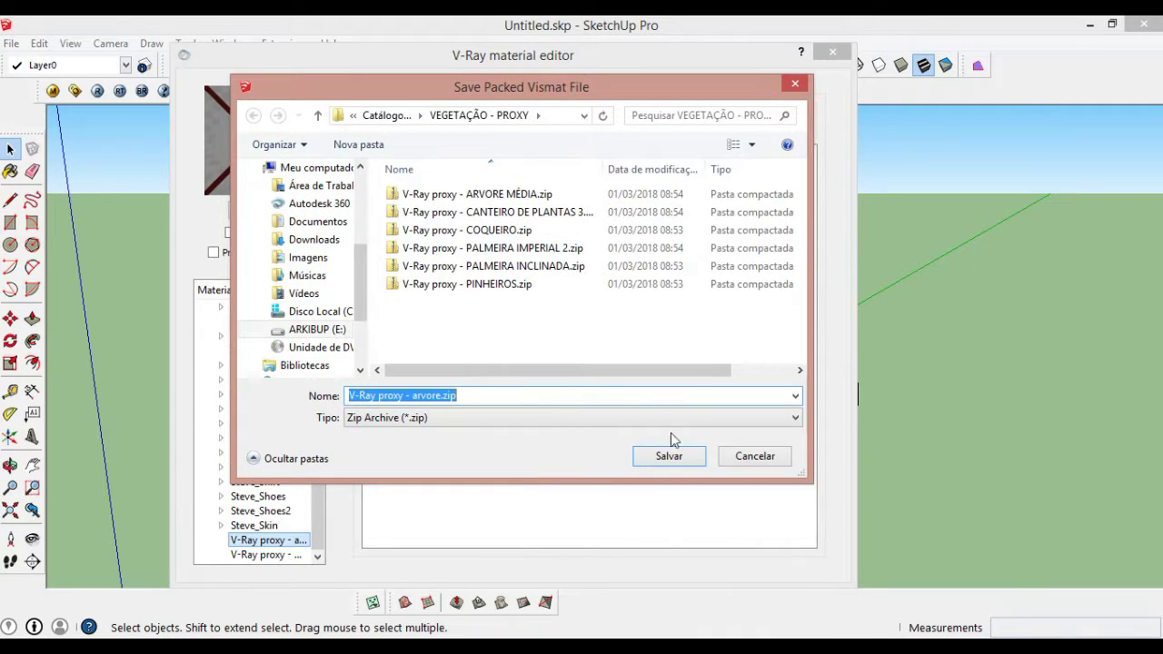
pyautogui.click(663, 457)
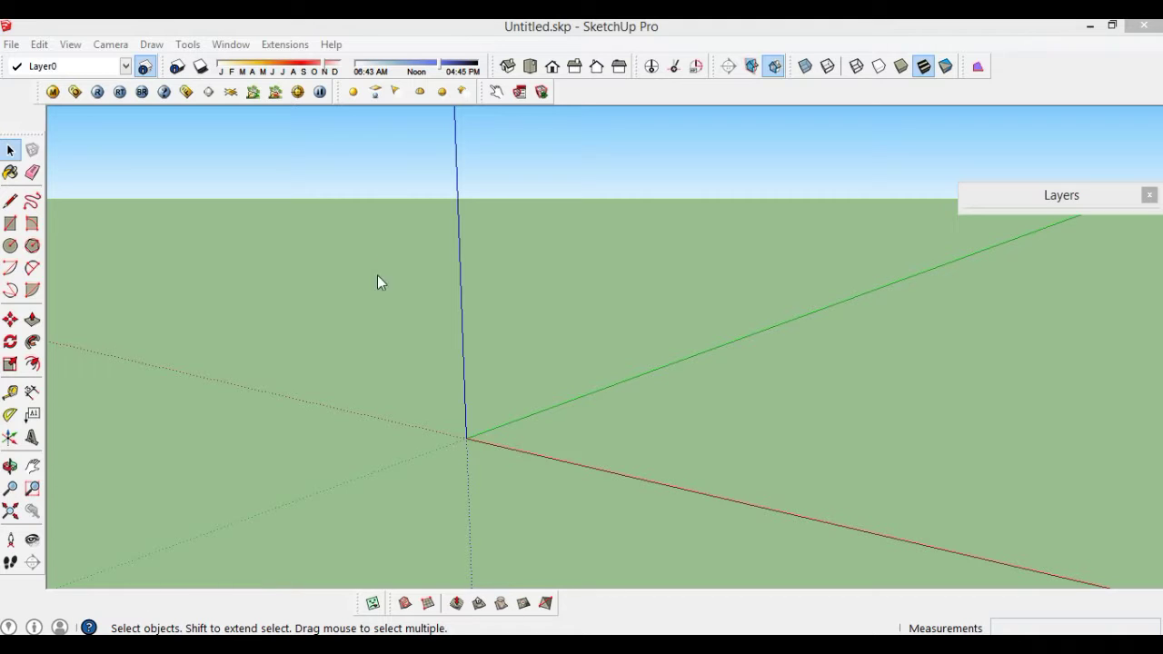
# Step: Import arvore.vrmesh from the vegetation folder and place the palm-tree proxy near the origin
pyautogui.click(275, 92)
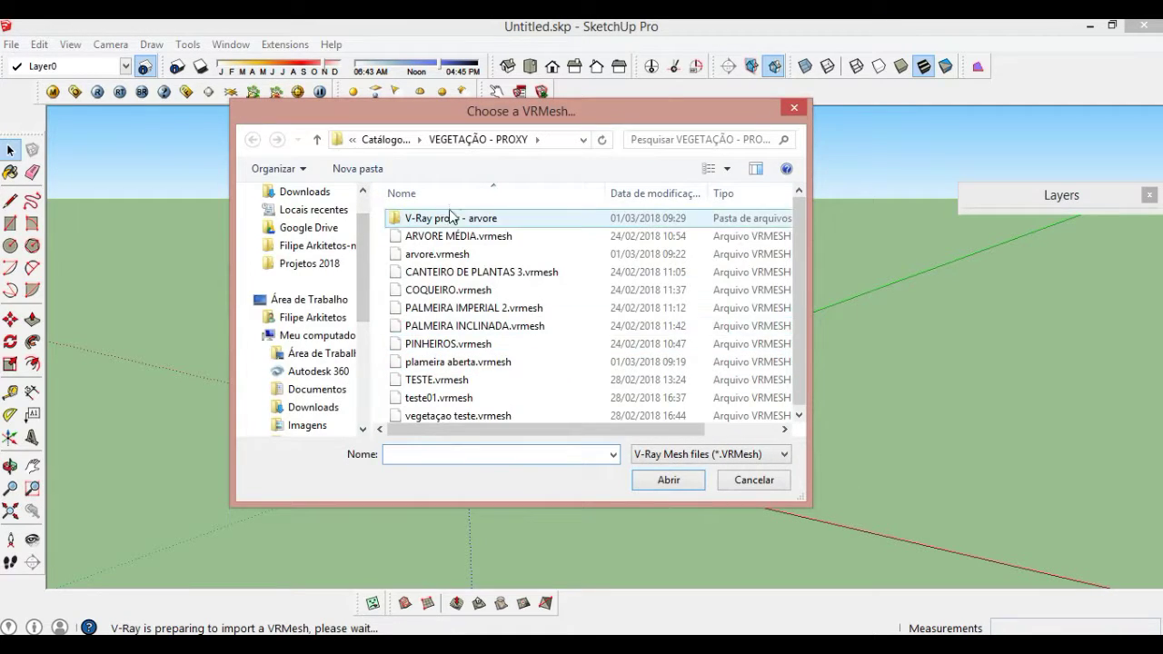
pyautogui.click(440, 241)
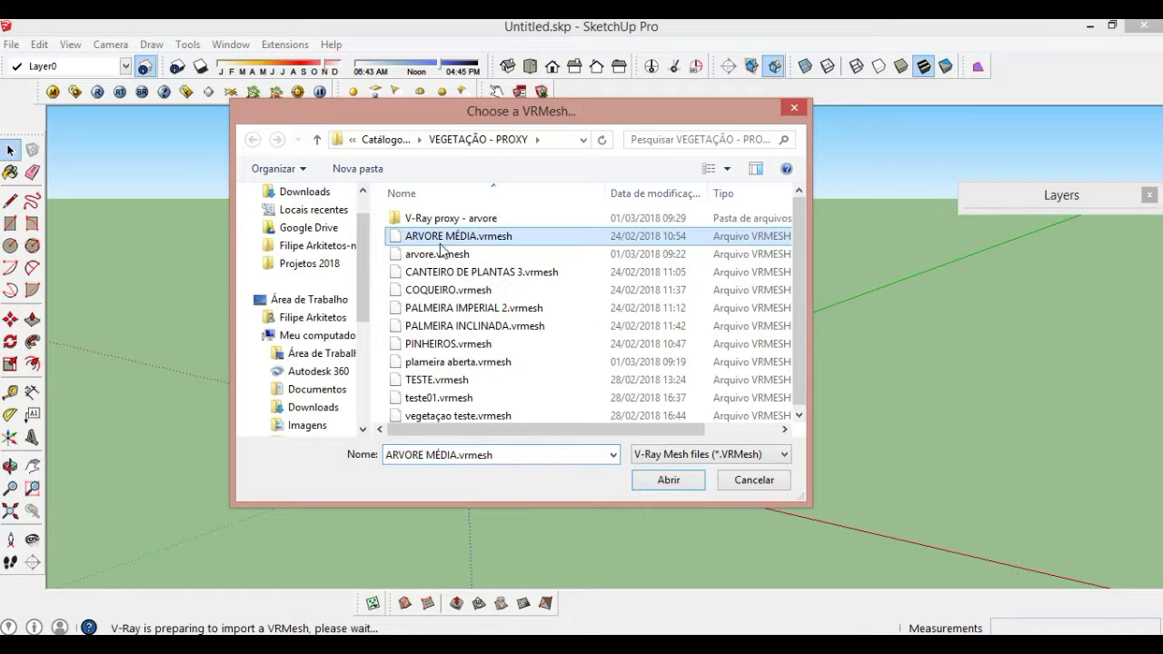
pyautogui.click(441, 254)
pyautogui.click(667, 486)
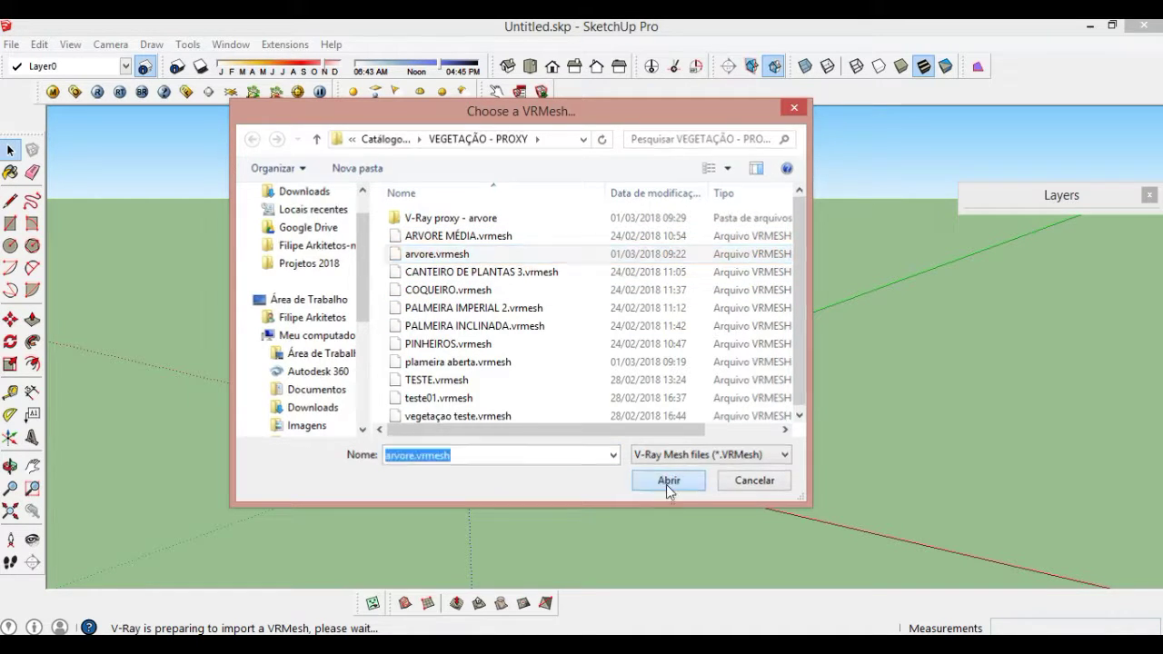
pyautogui.click(466, 439)
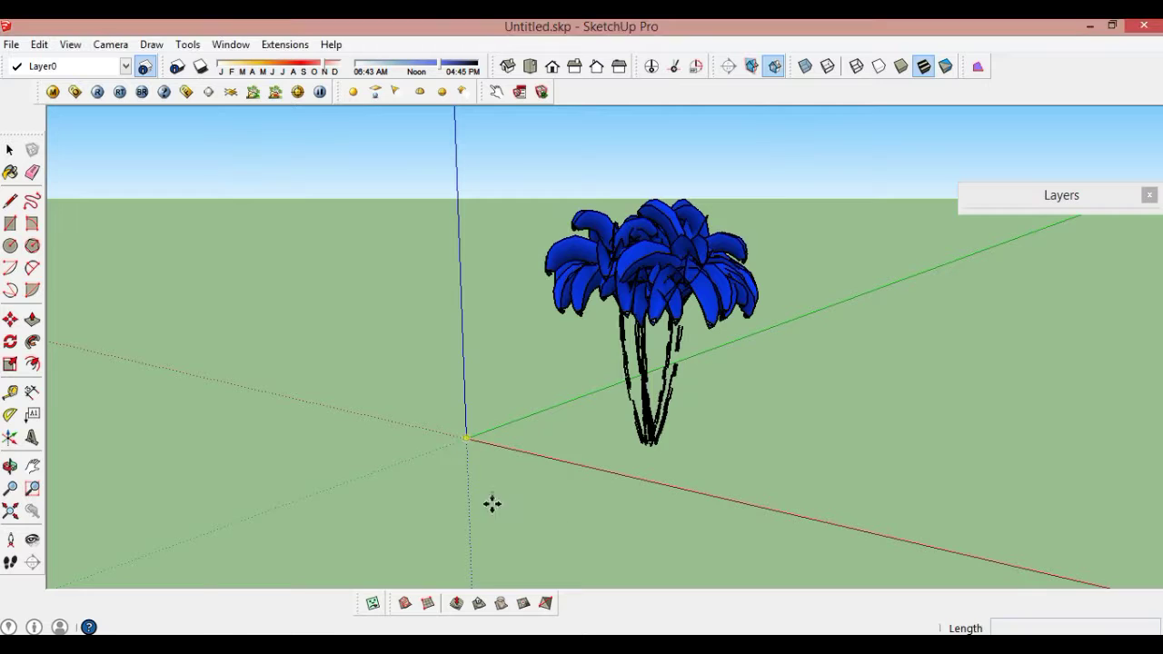
pyautogui.scroll(2, 688, 272)
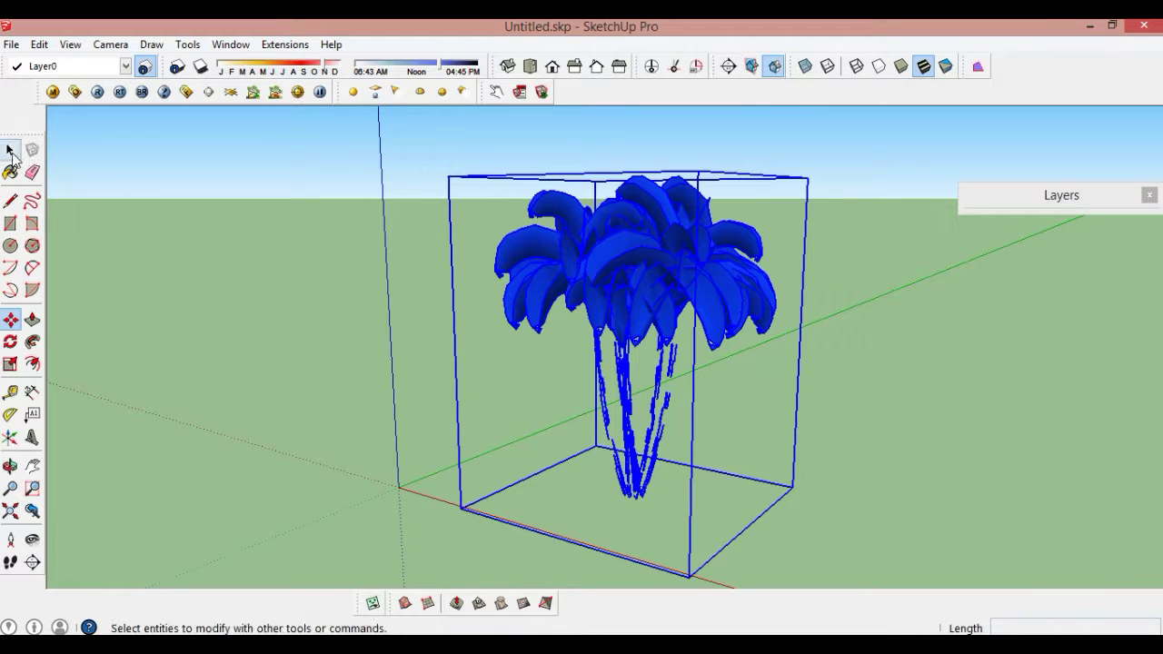
# Step: Deselect the placed palm tree and open the V-Ray material editor
pyautogui.click(10, 150)
pyautogui.click(313, 241)
pyautogui.scroll(2, 691, 253)
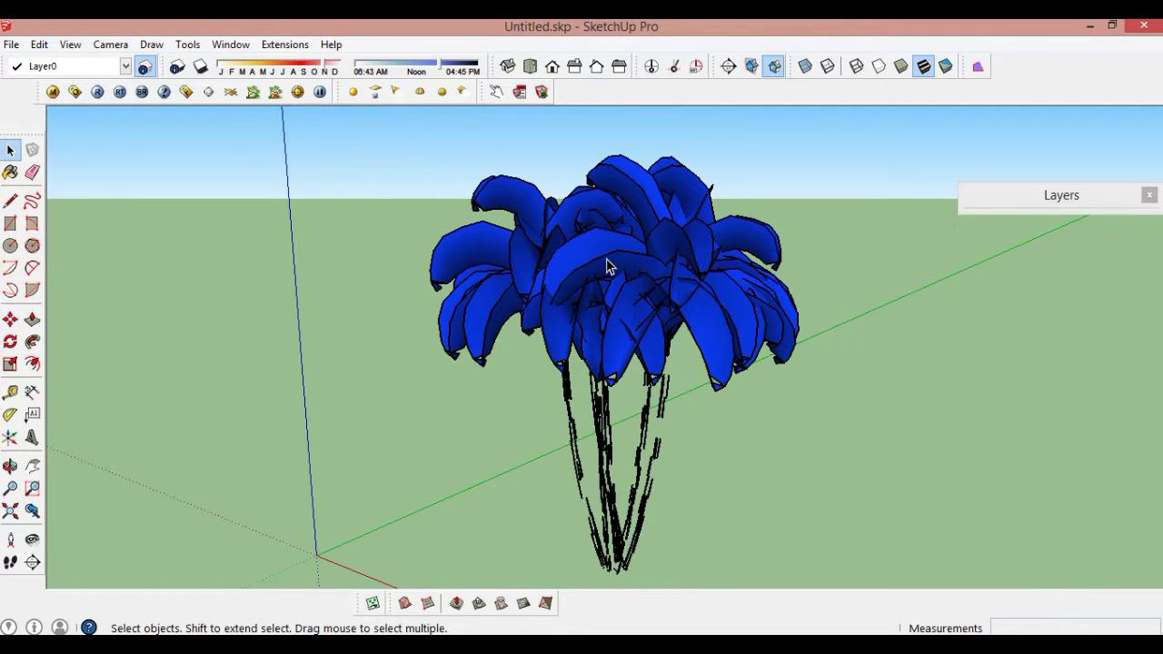
pyautogui.click(52, 91)
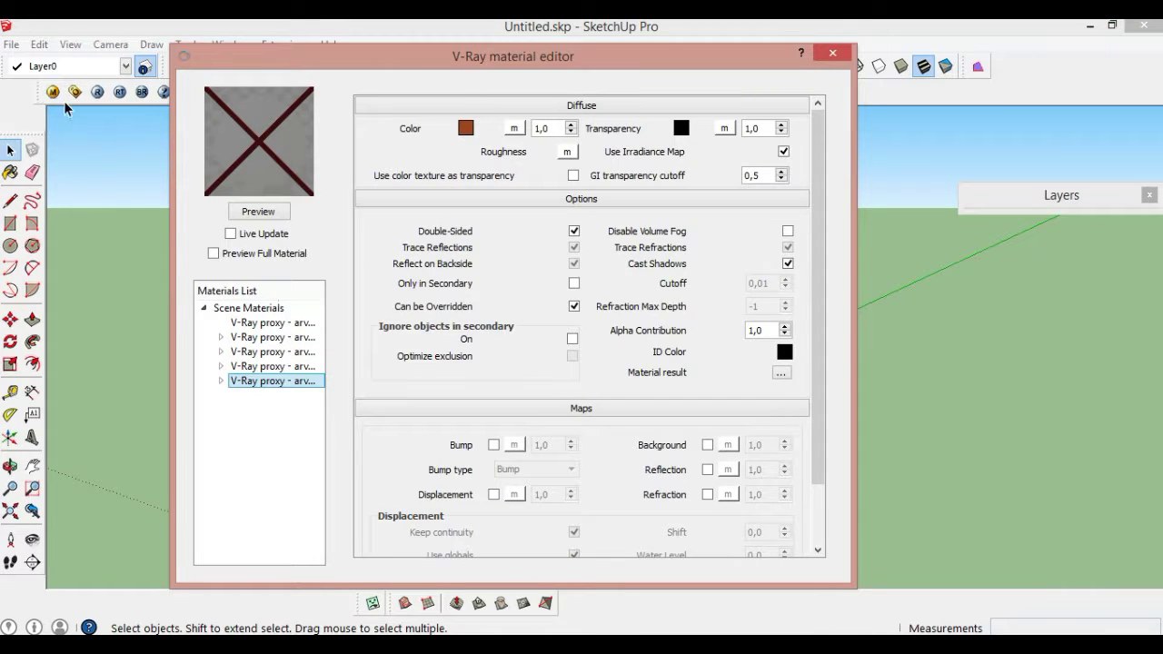
# Step: Import 'V-Ray proxy - arvore.vrmat' into the first proxy material, then close the editor
pyautogui.click(277, 323)
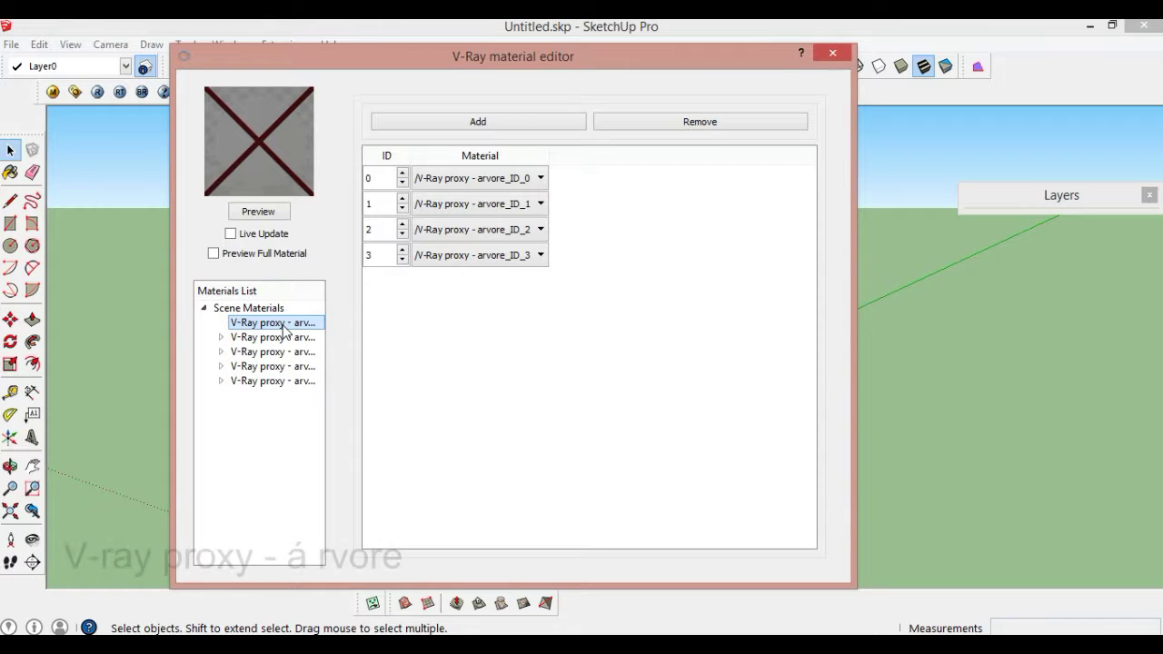
pyautogui.rightClick(283, 331)
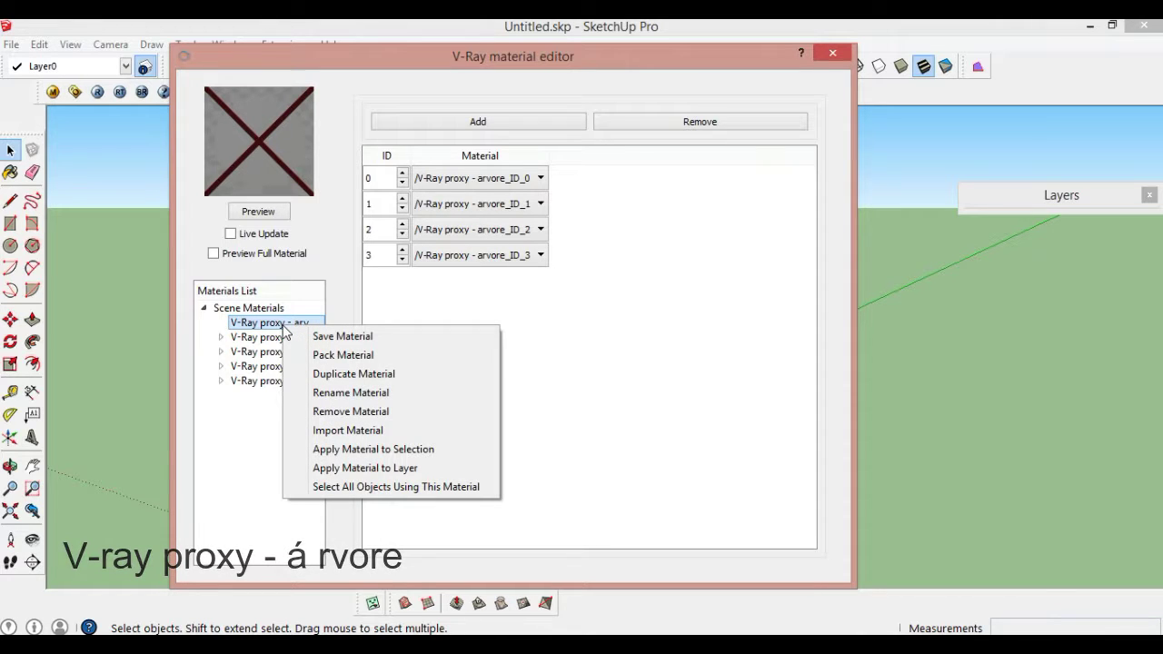
pyautogui.click(357, 433)
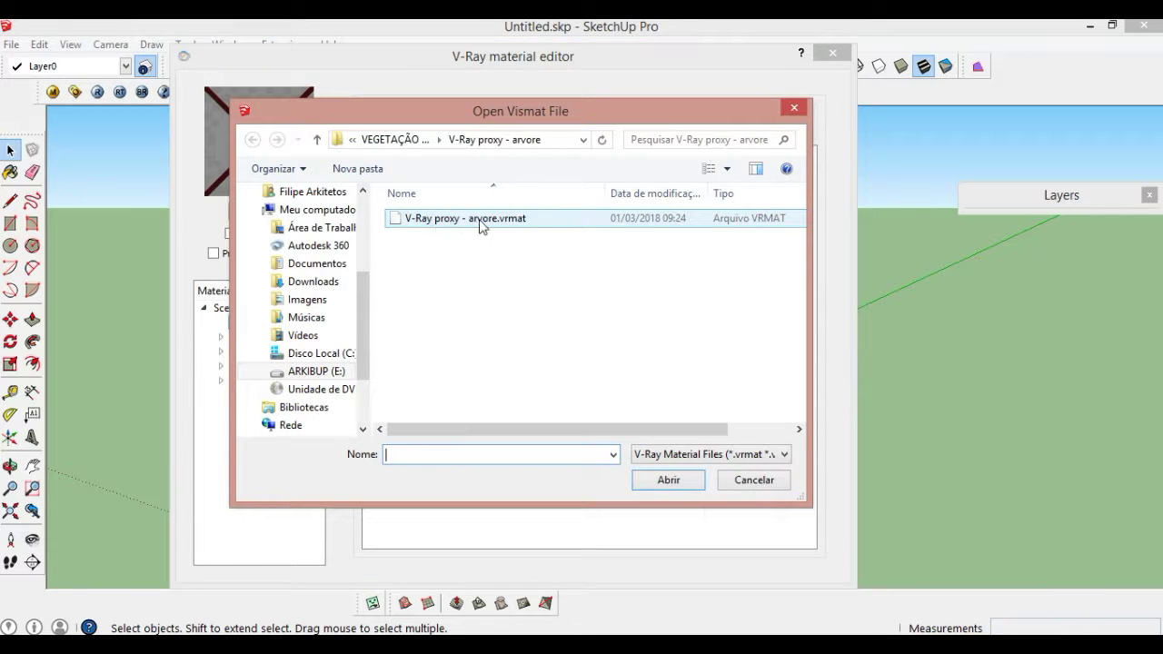
pyautogui.click(466, 226)
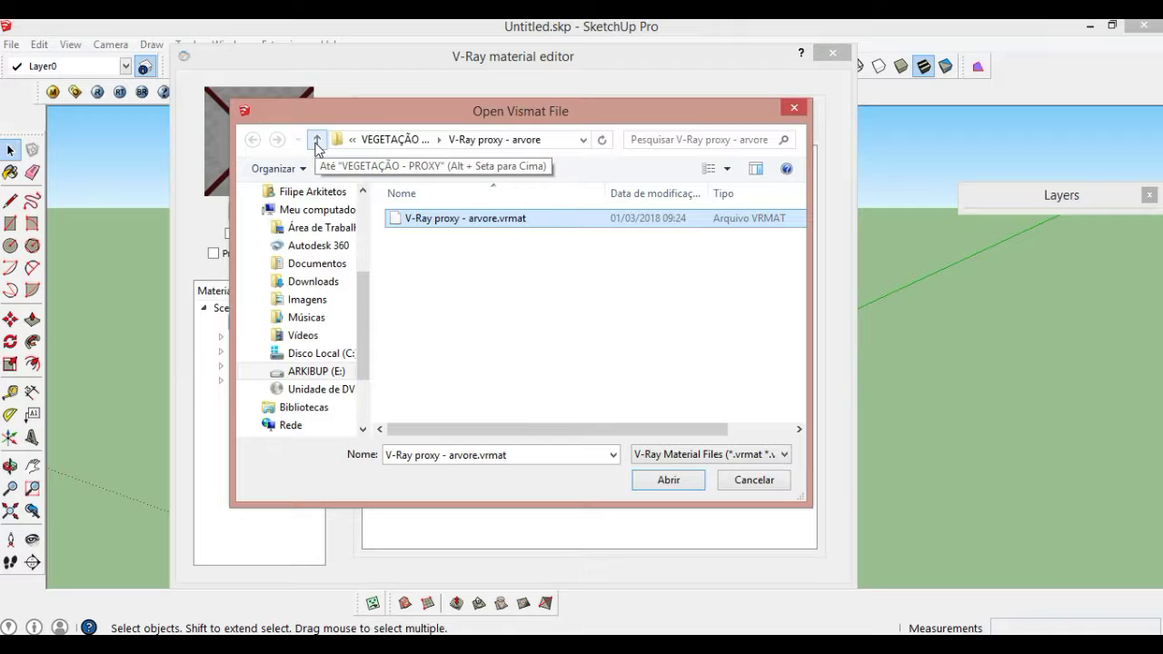
pyautogui.click(683, 486)
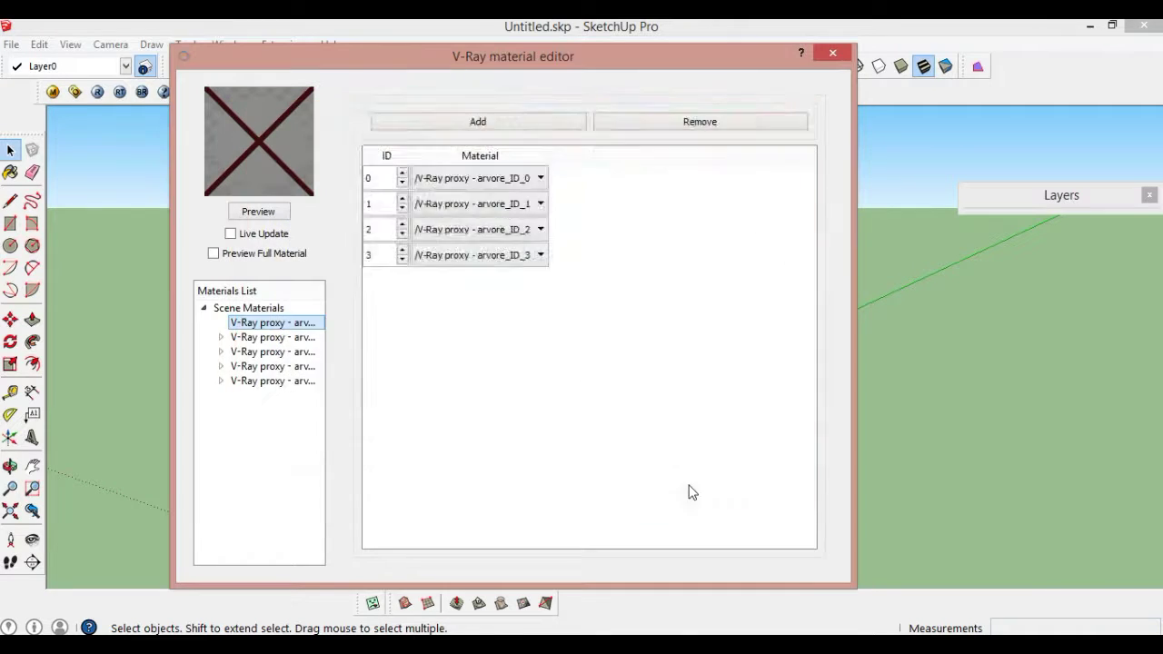
pyautogui.click(832, 55)
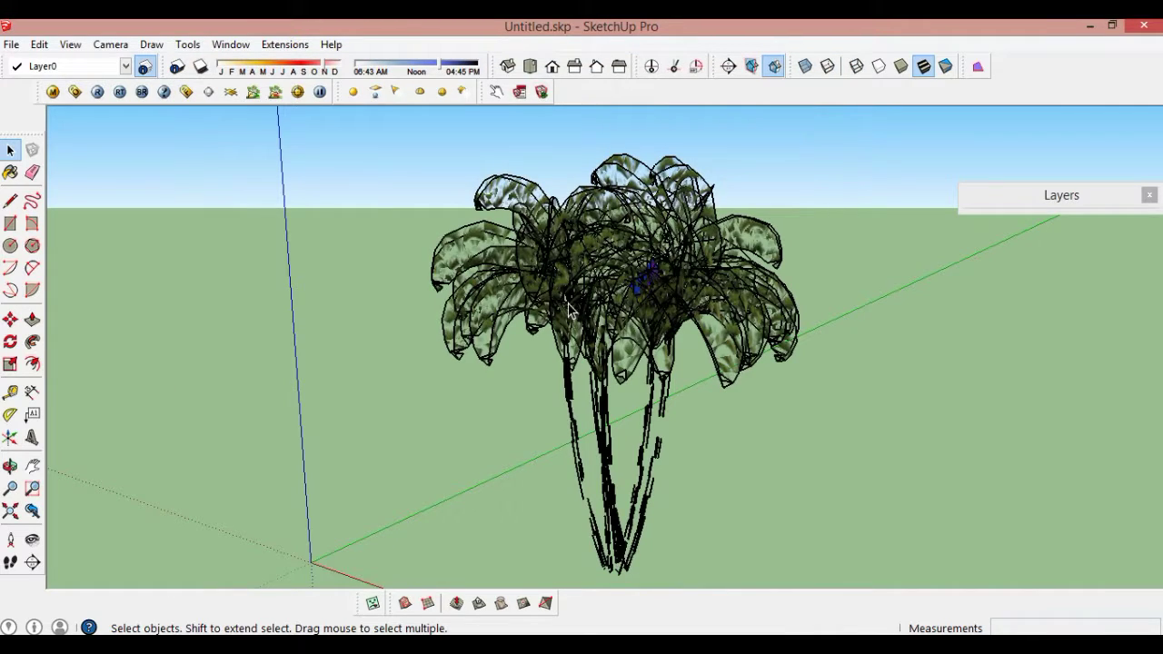
# Step: Zoom in and render with V-Ray, zooming the frame buffer onto the green palm fronds
pyautogui.scroll(3, 595, 227)
pyautogui.scroll(2, 596, 227)
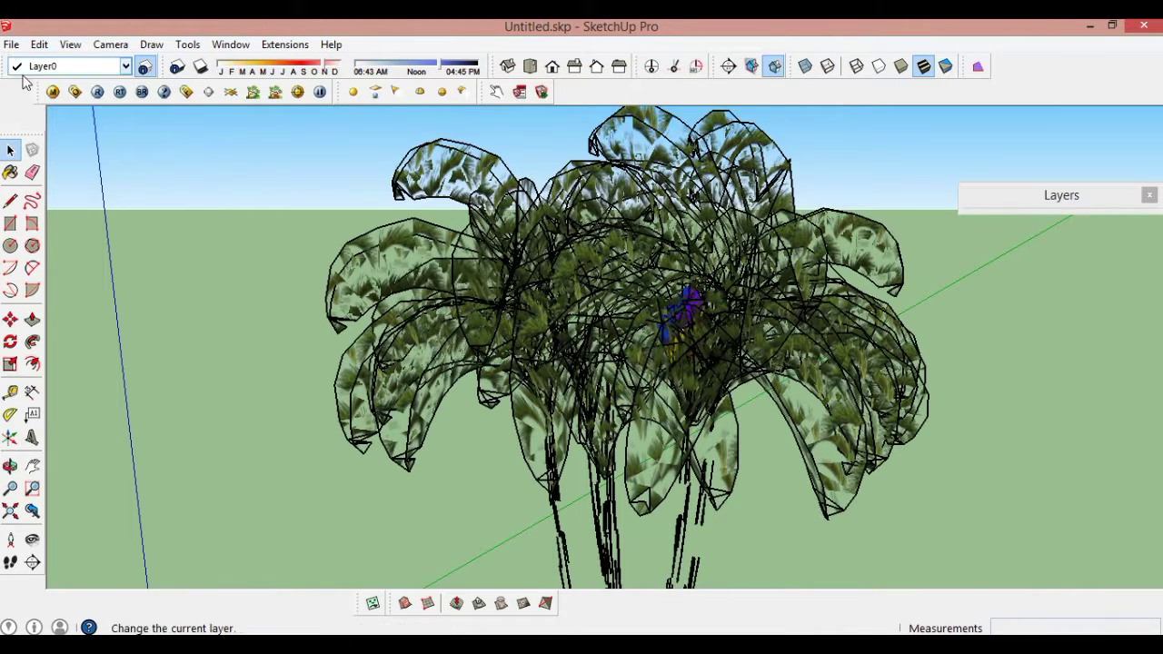
pyautogui.click(98, 91)
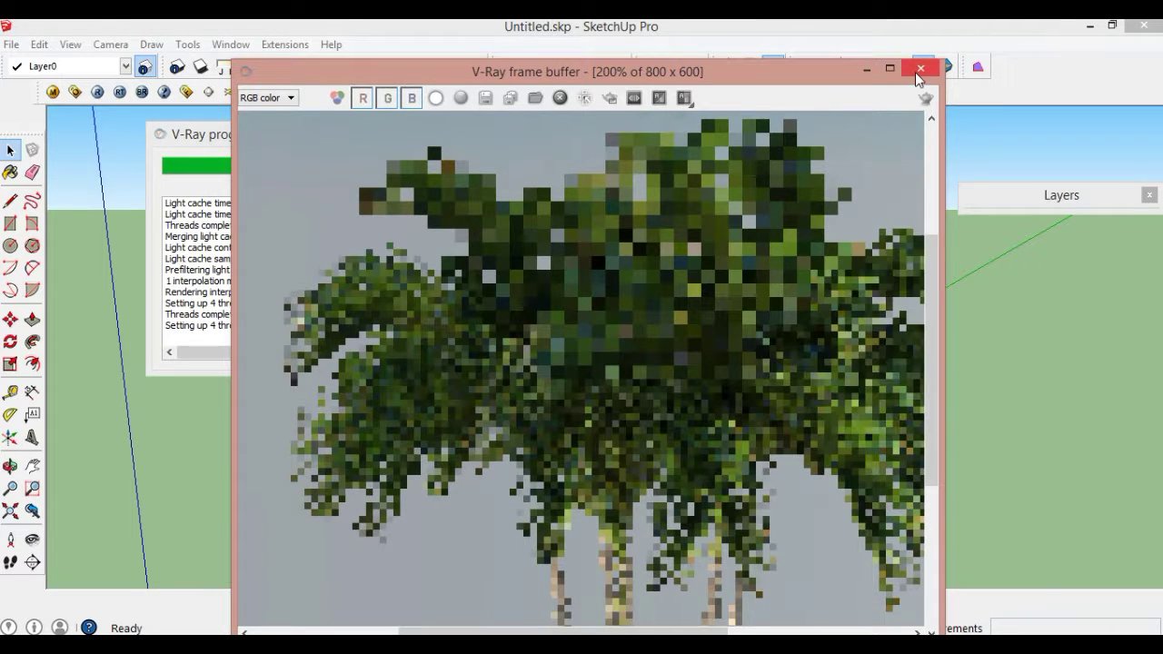
pyautogui.scroll(-2, 484, 273)
pyautogui.scroll(1, 509, 364)
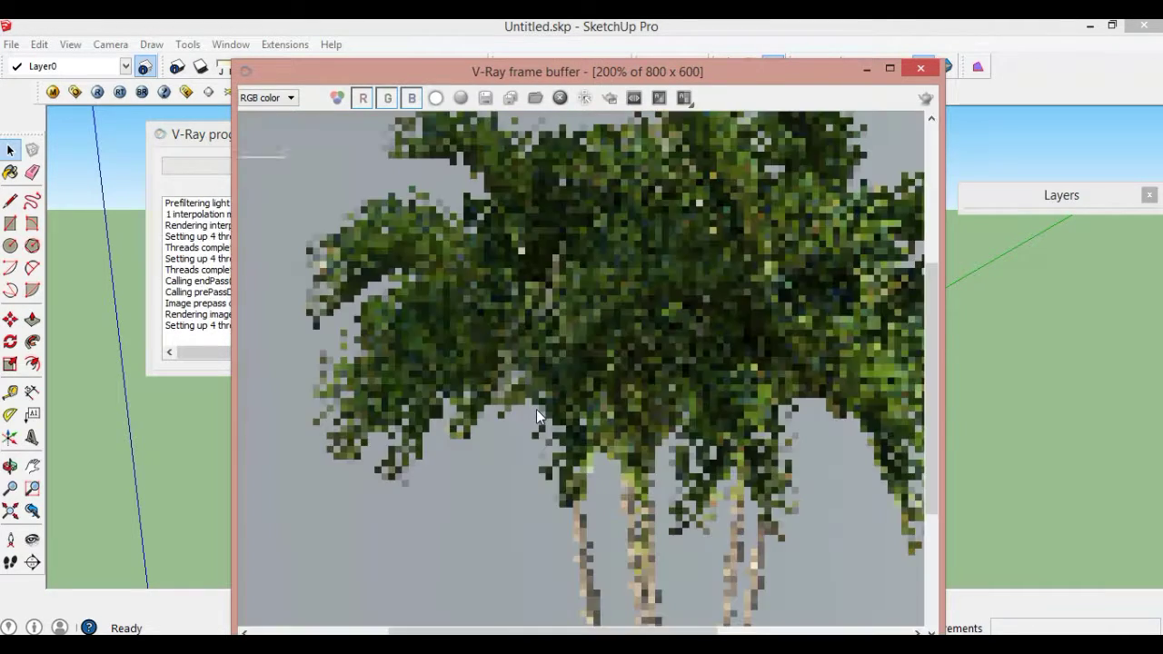